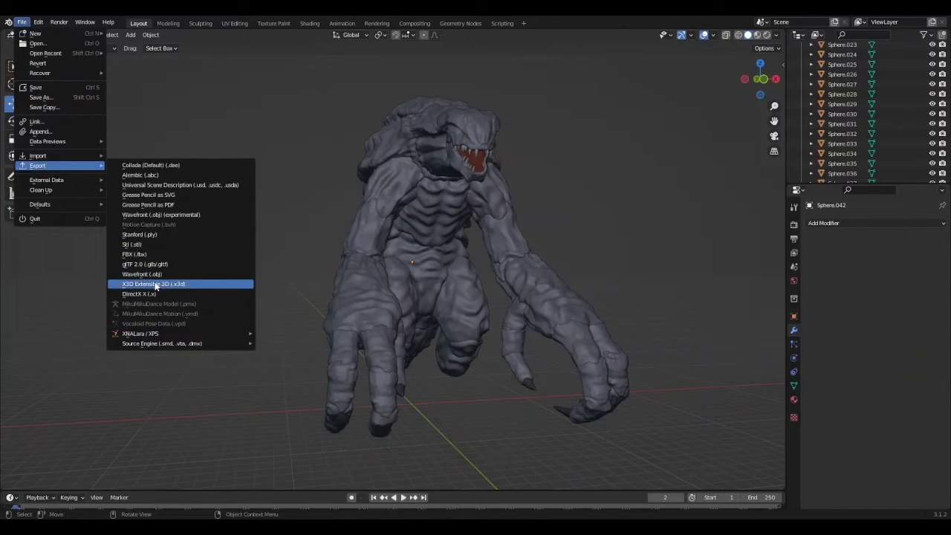
pyautogui.press('Escape')
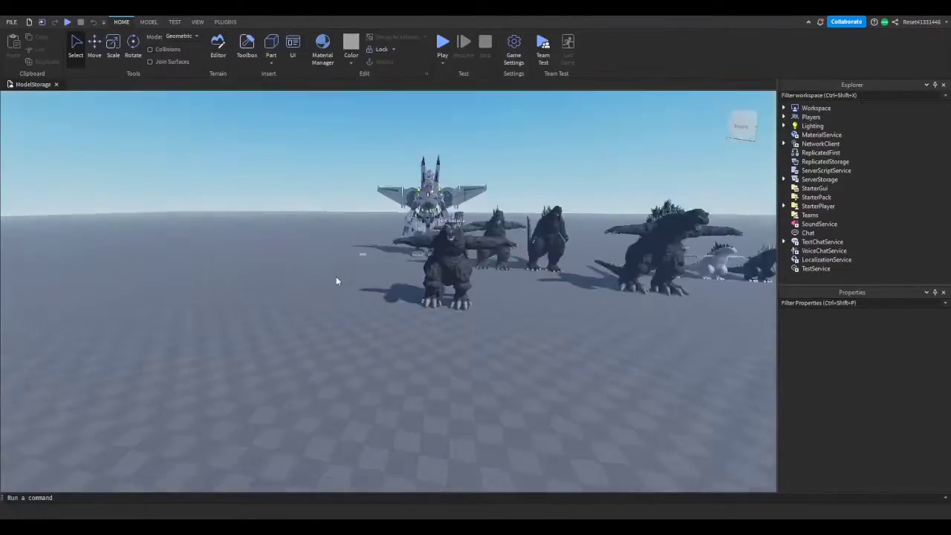
pyautogui.press('w')
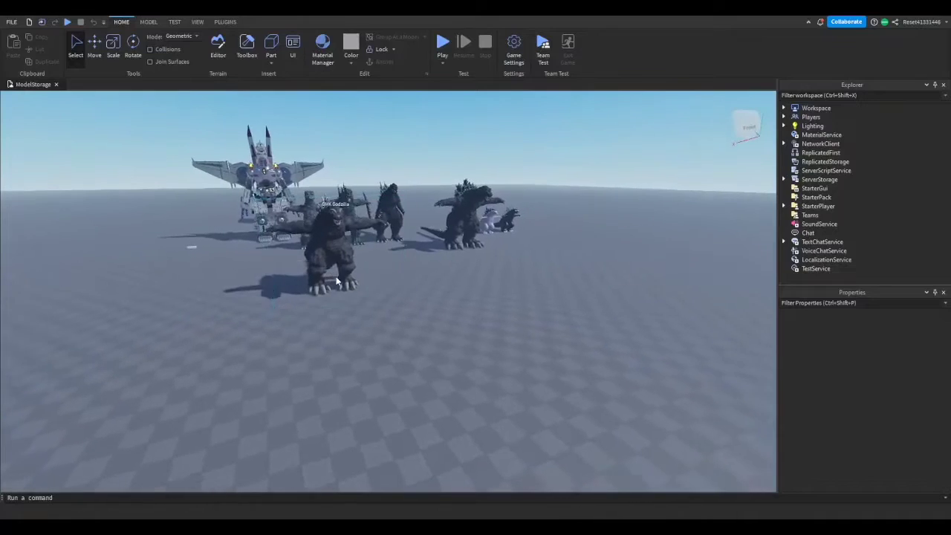
pyautogui.moveTo(336, 277); pyautogui.dragTo(349, 273, button='right')
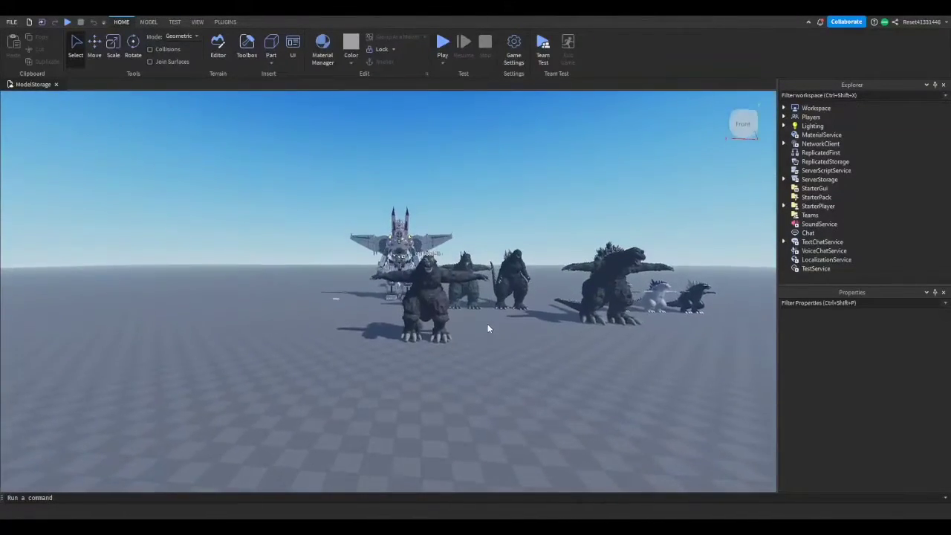
pyautogui.press('a')
pyautogui.moveTo(488, 329); pyautogui.dragTo(487, 328, button='right')
# Load Orga Model WIP.fbx into the mesh importer and check the model preview from several angles.
pyautogui.click(225, 22)
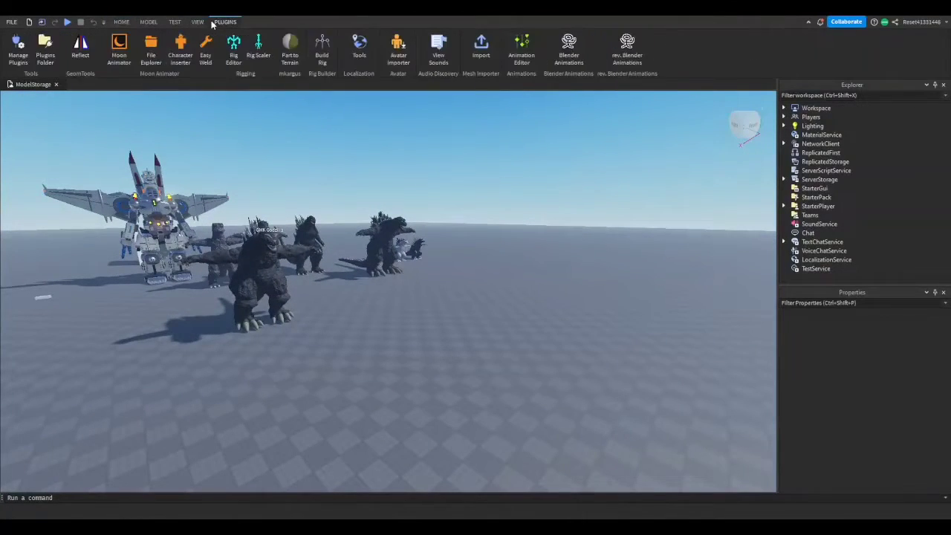
pyautogui.click(480, 48)
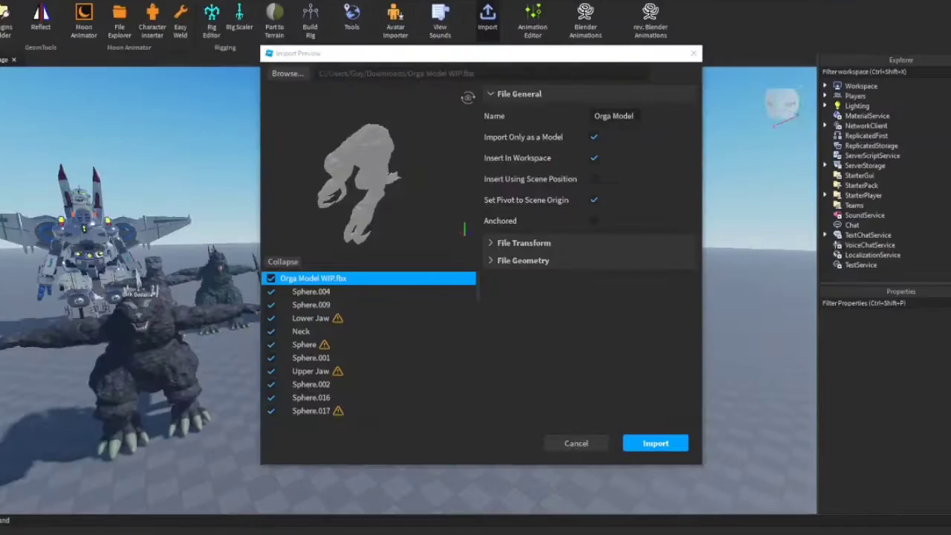
pyautogui.moveTo(384, 185); pyautogui.dragTo(422, 128)
pyautogui.moveTo(303, 176); pyautogui.dragTo(517, 201)
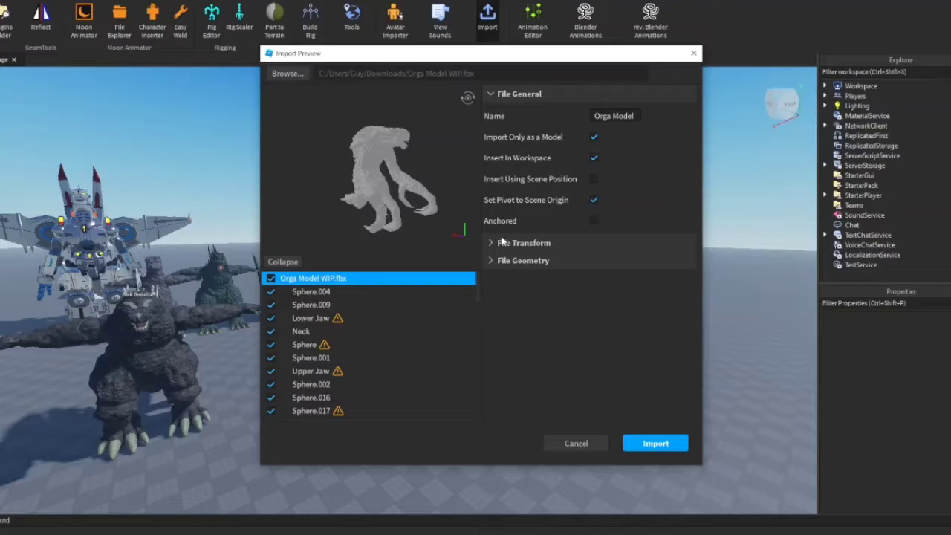
# Review the file transform's World Forward setting and turn on Insert Using Scene Position for the Orga import.
pyautogui.click(490, 244)
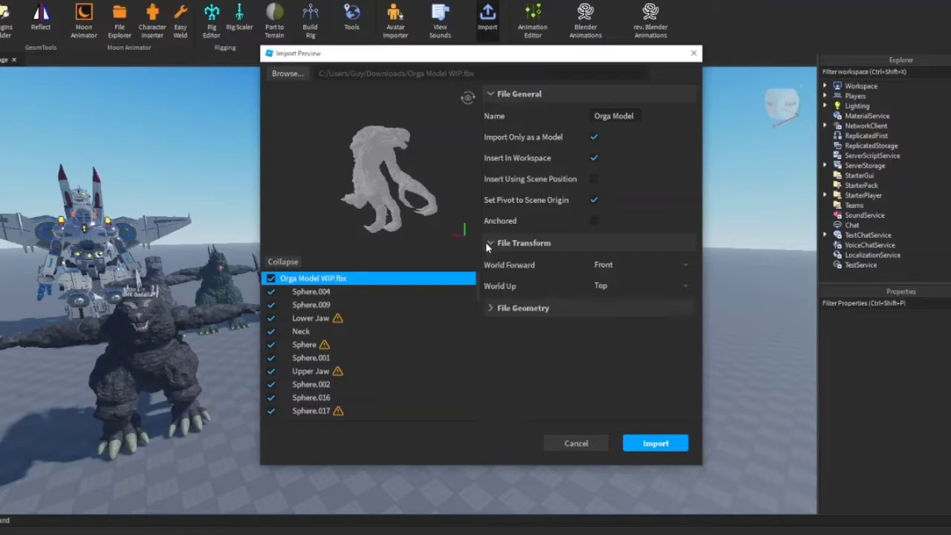
pyautogui.click(630, 265)
pyautogui.click(631, 265)
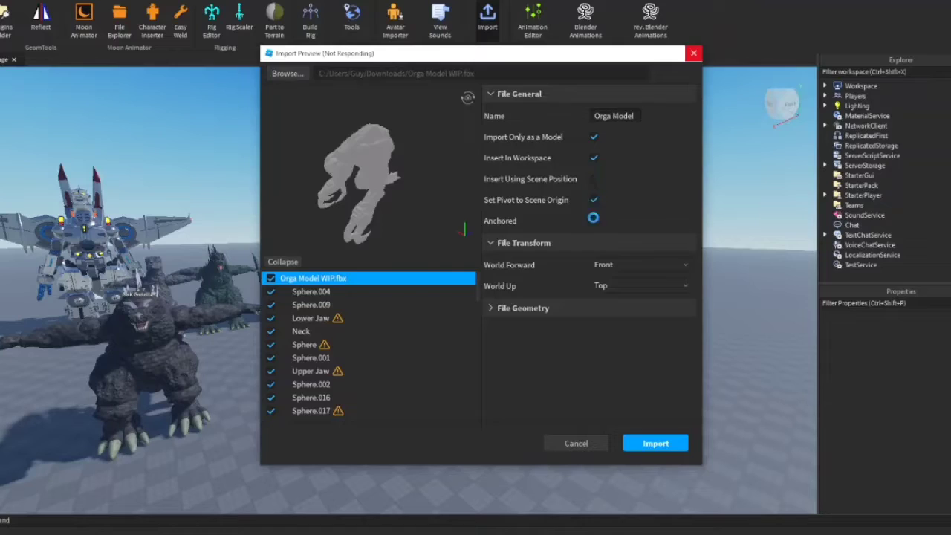
pyautogui.moveTo(376, 211); pyautogui.dragTo(488, 151)
pyautogui.moveTo(409, 195); pyautogui.dragTo(396, 214)
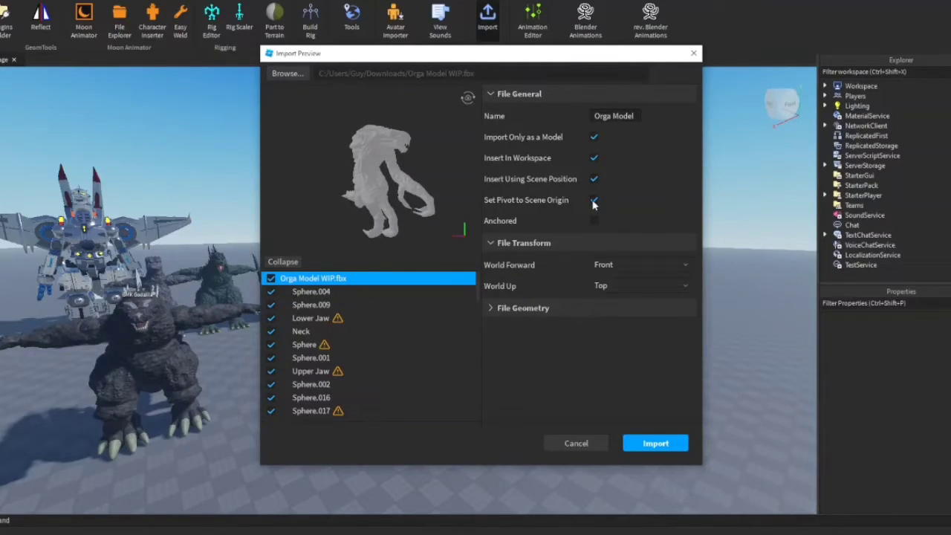
# Turn on Invert Negative Faces in the file geometry settings and inspect the preview mesh up close.
pyautogui.click(490, 309)
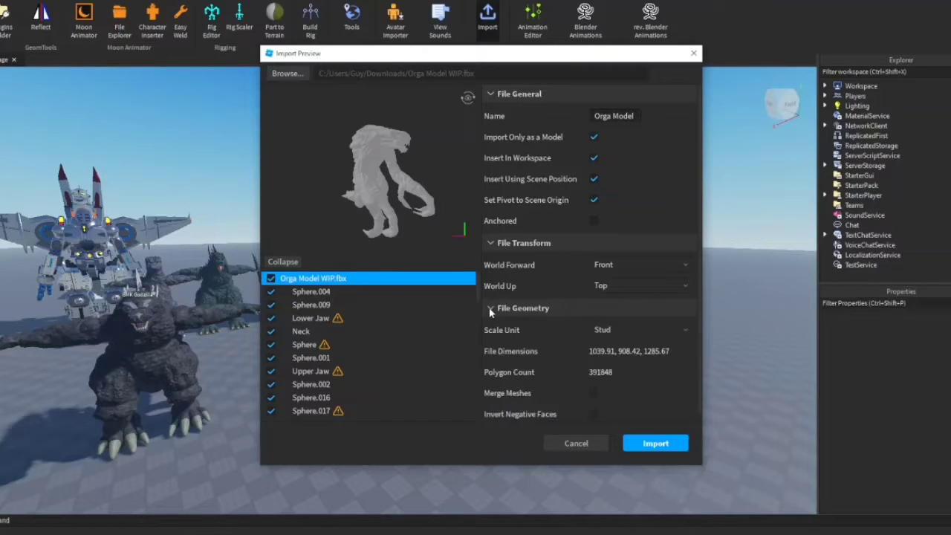
pyautogui.scroll(-1, 565, 363)
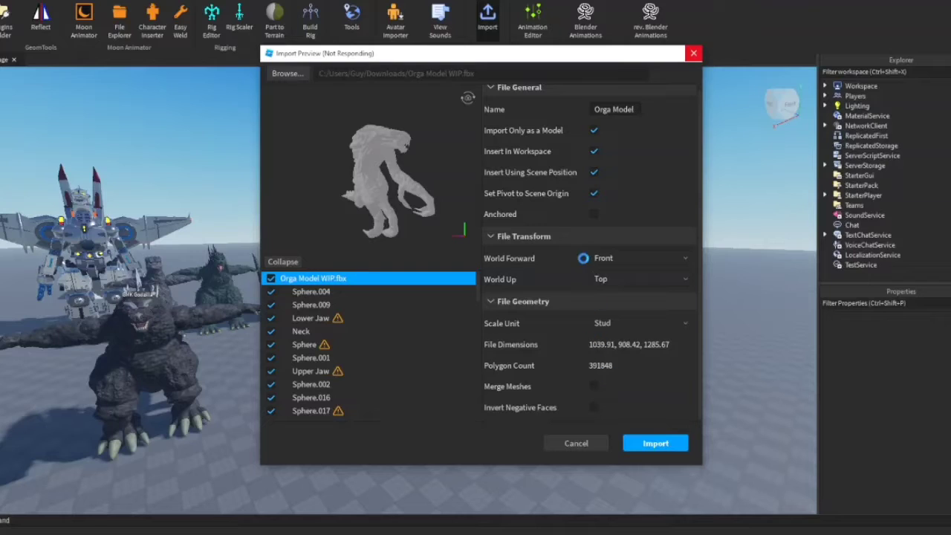
pyautogui.moveTo(367, 224); pyautogui.dragTo(259, 211)
pyautogui.moveTo(367, 160); pyautogui.dragTo(266, 144)
pyautogui.scroll(5, 401, 140)
pyautogui.moveTo(400, 140); pyautogui.dragTo(337, 104)
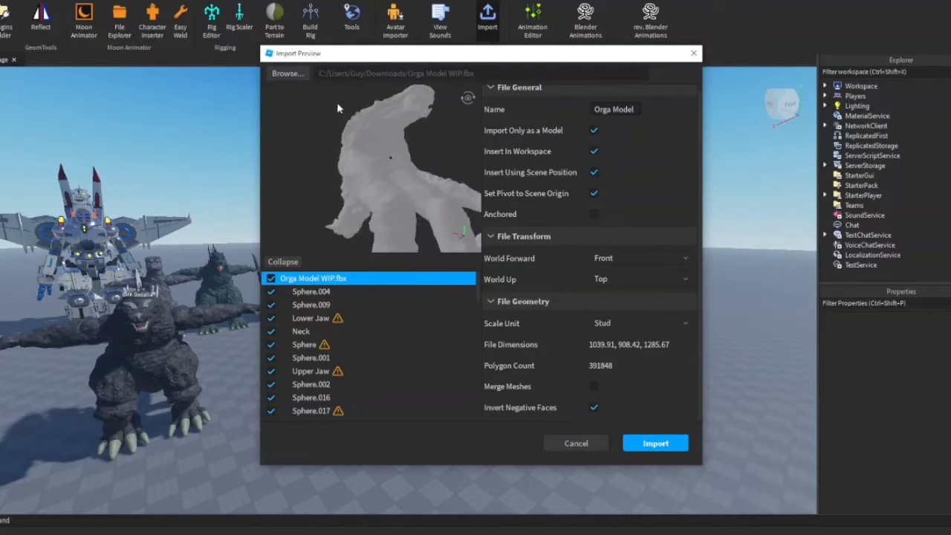
pyautogui.scroll(4, 338, 104)
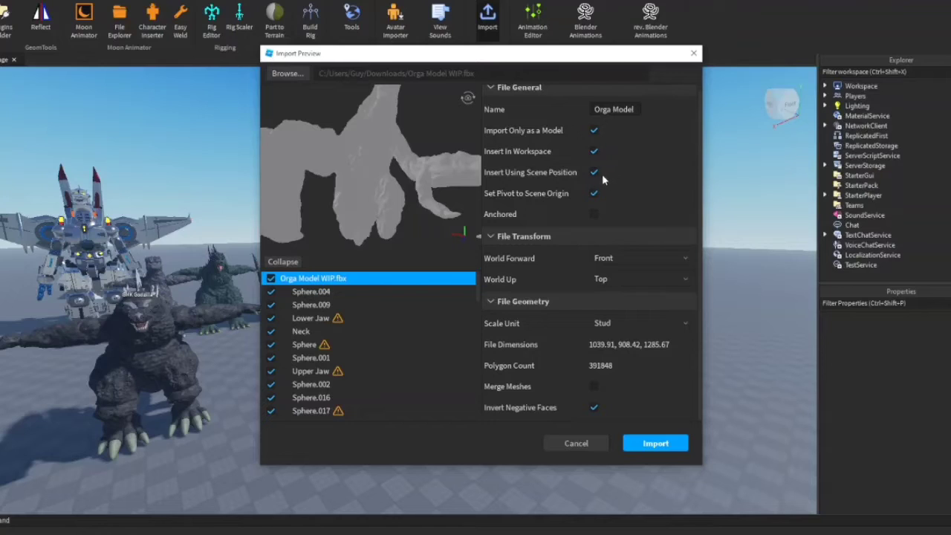
# Import the Orga model into the workspace and dismiss the import report.
pyautogui.click(643, 442)
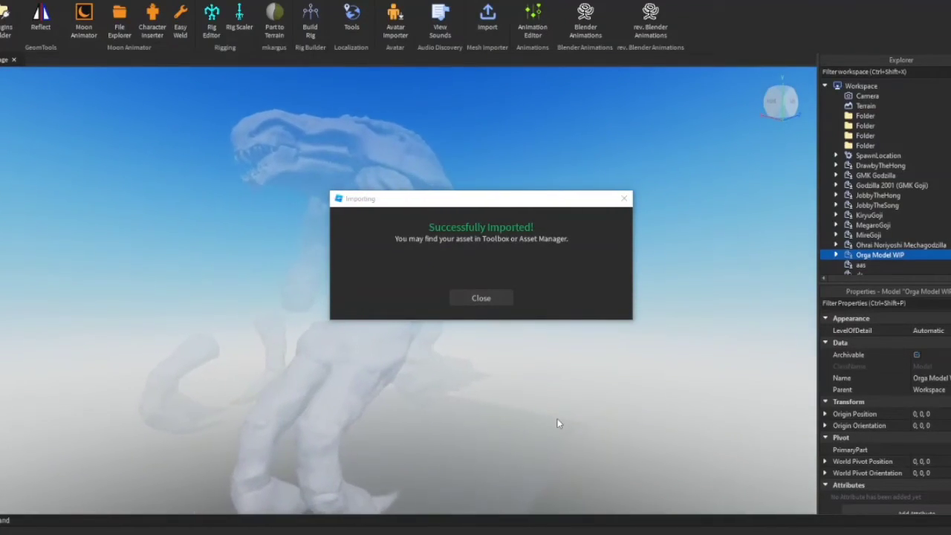
pyautogui.moveTo(557, 419); pyautogui.dragTo(567, 394, button='right')
pyautogui.moveTo(450, 441); pyautogui.dragTo(450, 441, button='right')
pyautogui.click(489, 304)
pyautogui.click(480, 298)
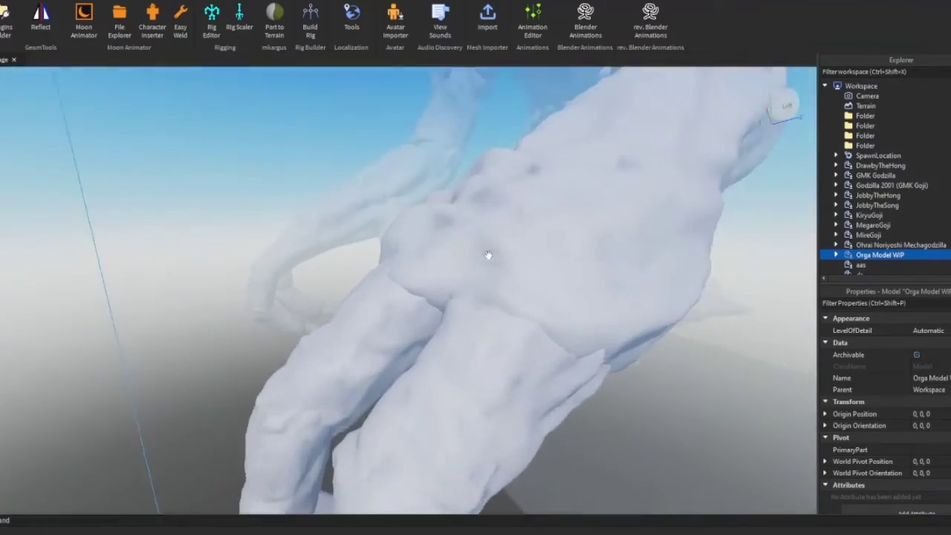
# Anchor the imported Orga model and scale it down uniformly.
pyautogui.moveTo(488, 255); pyautogui.dragTo(119, 7, button='right')
pyautogui.moveTo(245, 256); pyautogui.dragTo(214, 159, button='right')
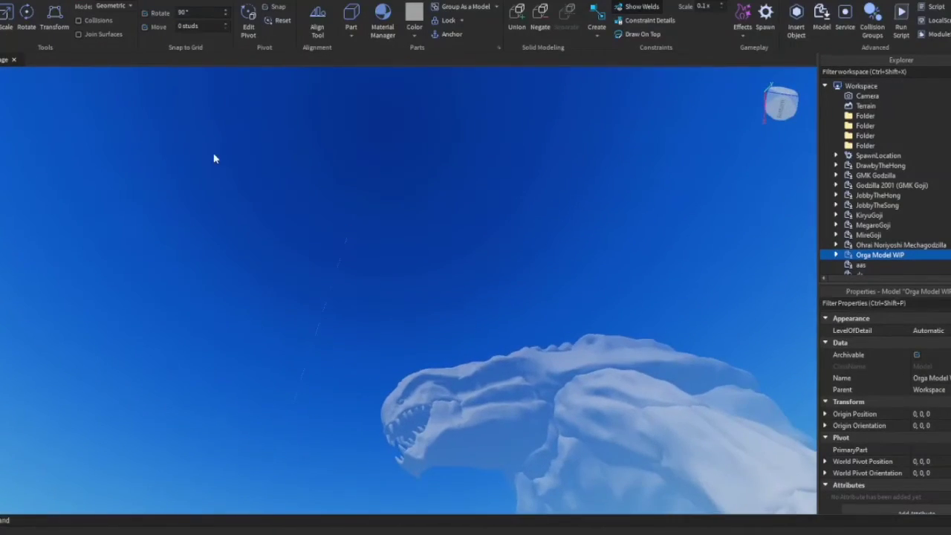
pyautogui.click(7, 24)
pyautogui.moveTo(455, 252); pyautogui.dragTo(467, 292, button='right')
pyautogui.moveTo(478, 213); pyautogui.dragTo(531, 483)
pyautogui.moveTo(530, 310); pyautogui.dragTo(530, 356, button='right')
pyautogui.press('w')
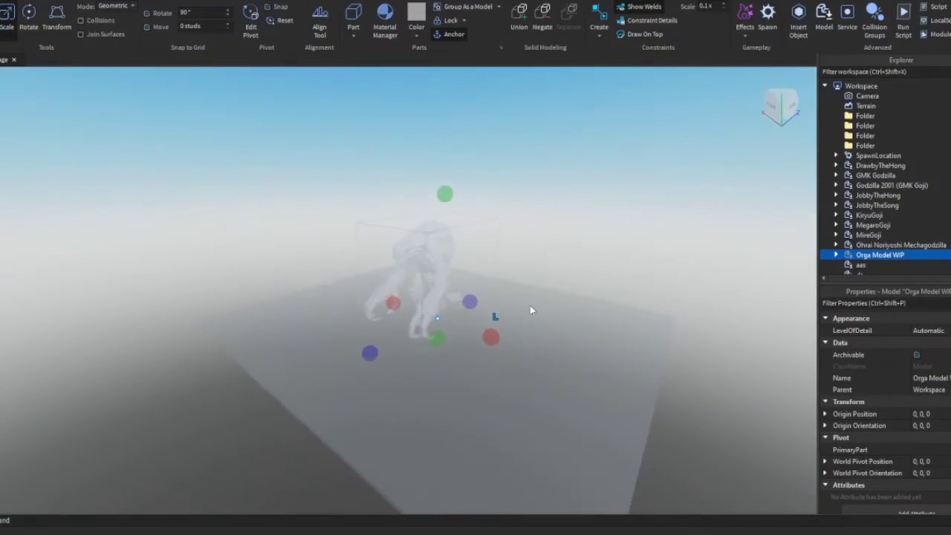
# Keep resizing the Orga model until it is about as large as the other monsters.
pyautogui.scroll(5, 530, 311)
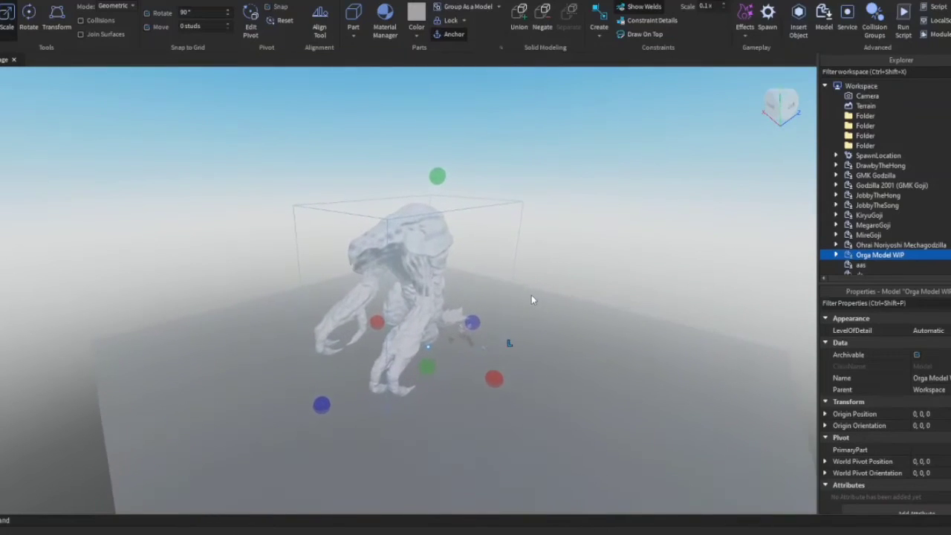
pyautogui.scroll(2, 480, 245)
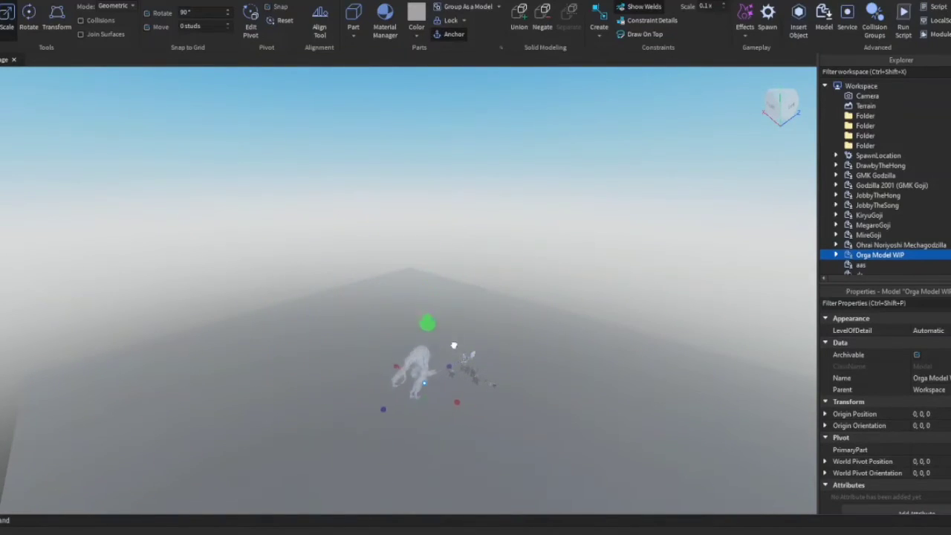
pyautogui.scroll(4, 497, 359)
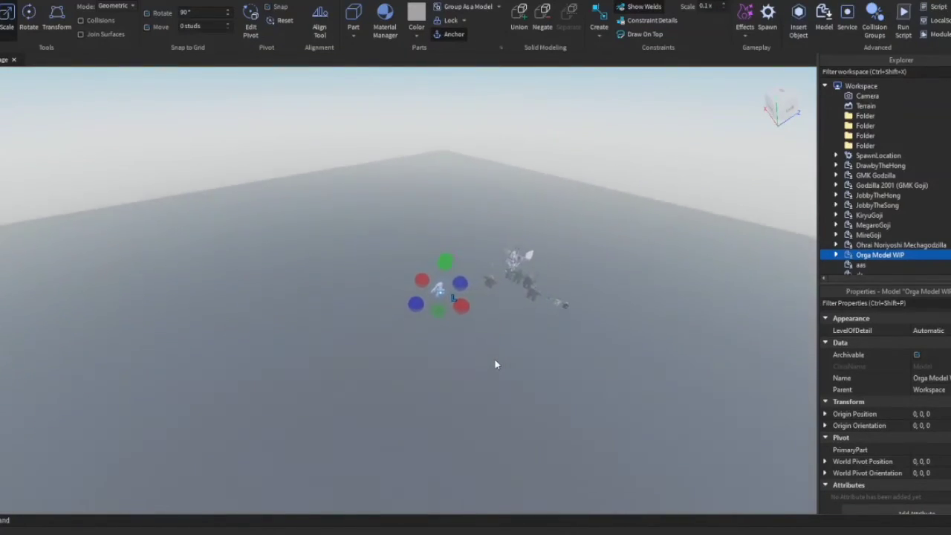
pyautogui.scroll(5, 496, 364)
pyautogui.scroll(6, 496, 364)
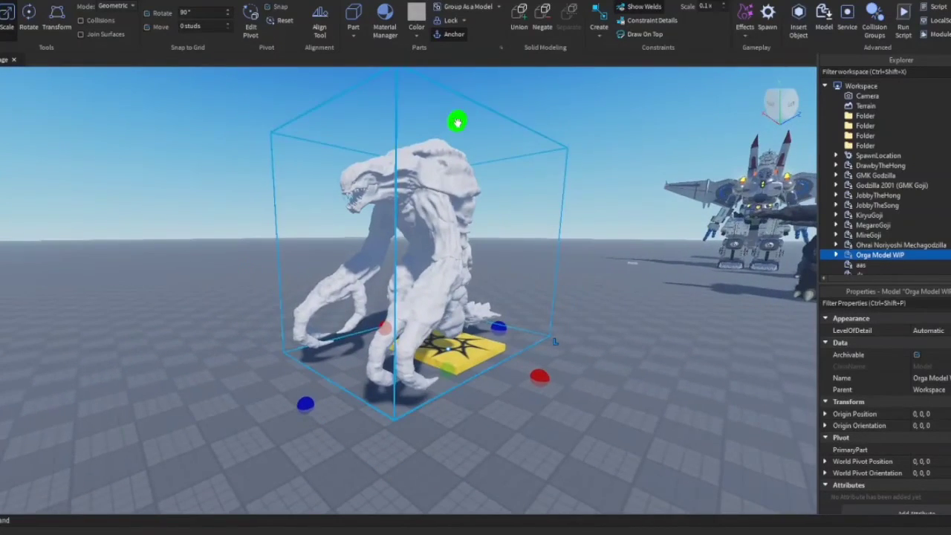
pyautogui.moveTo(456, 121); pyautogui.dragTo(455, 90)
# Move the Orga model off the spawn pad toward the row of monsters.
pyautogui.click(531, 303)
pyautogui.moveTo(531, 303); pyautogui.dragTo(530, 305, button='right')
pyautogui.press('w')
pyautogui.moveTo(401, 320); pyautogui.dragTo(776, 324)
pyautogui.moveTo(549, 317); pyautogui.dragTo(548, 315, button='right')
pyautogui.press('w')
# Adjust the Orga model's position to stand beside GMK Godzilla and deselect it.
pyautogui.click(518, 422)
pyautogui.moveTo(519, 422); pyautogui.dragTo(523, 414, button='right')
pyautogui.press('a')
pyautogui.press('s')
pyautogui.press('d')
pyautogui.moveTo(427, 363); pyautogui.dragTo(568, 380)
pyautogui.press('d')
pyautogui.click(238, 316)
pyautogui.moveTo(240, 317); pyautogui.dragTo(250, 319, button='right')
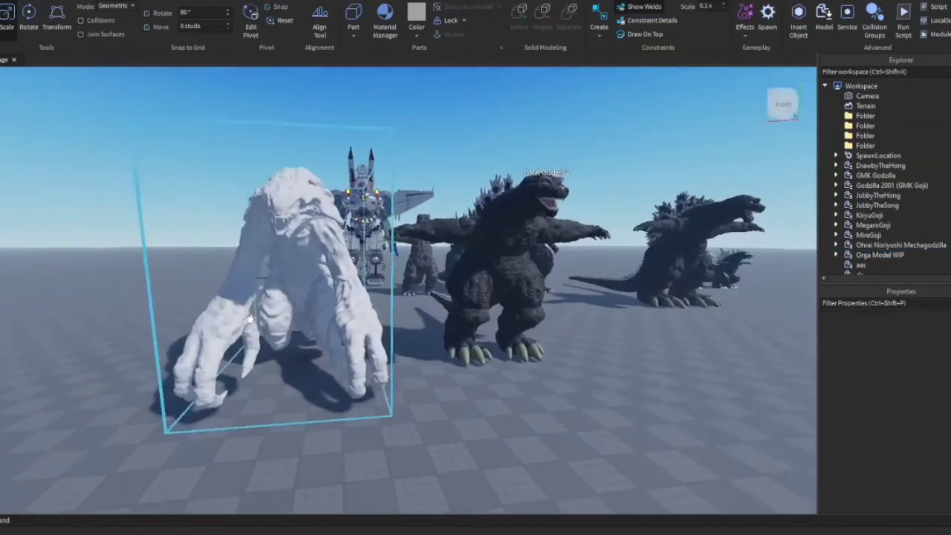